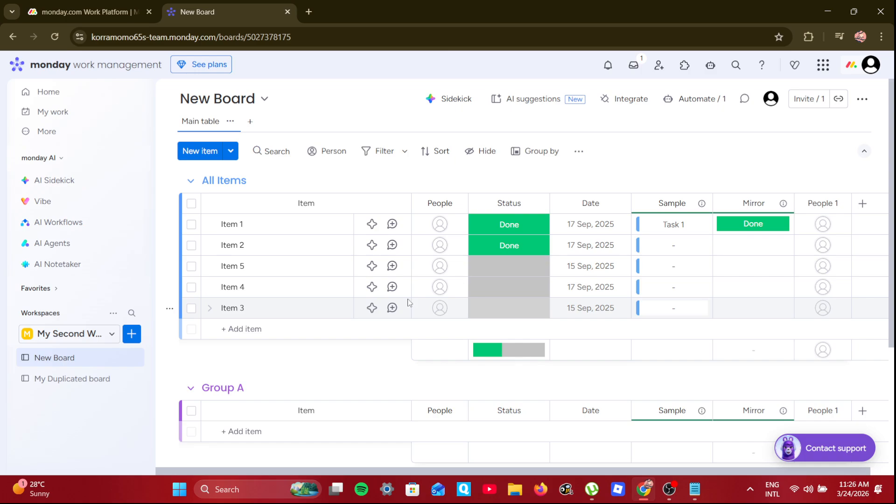
Scroll through All Items, Group A and Group B, then open the board's Automate / 1 manager
scroll(326, 290, "down", 4)
scroll(369, 292, "up", 4)
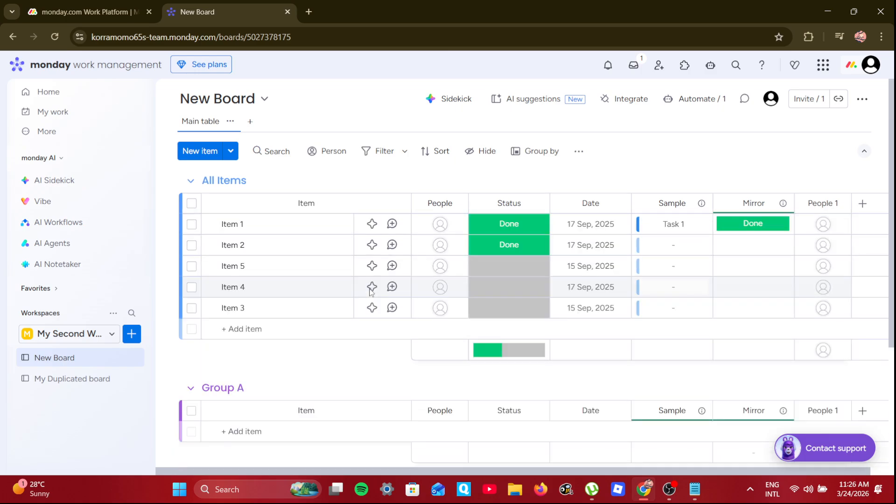
scroll(273, 402, "down", 3)
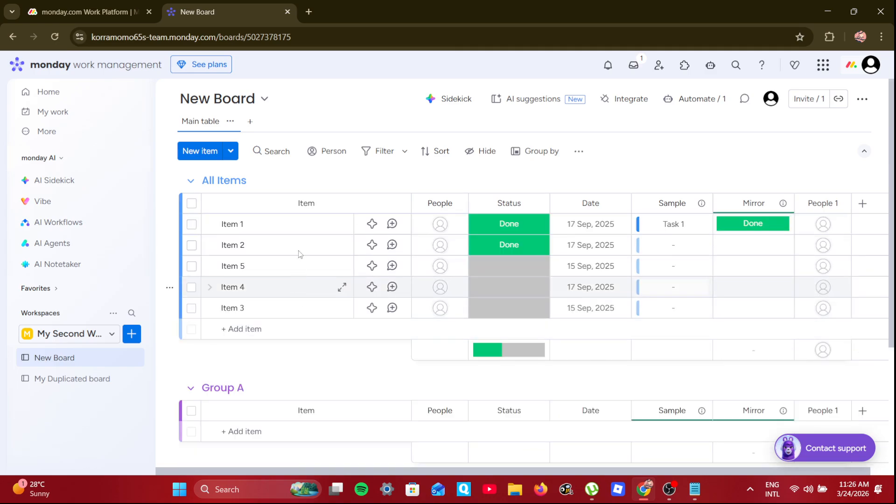
scroll(279, 357, "down", 4)
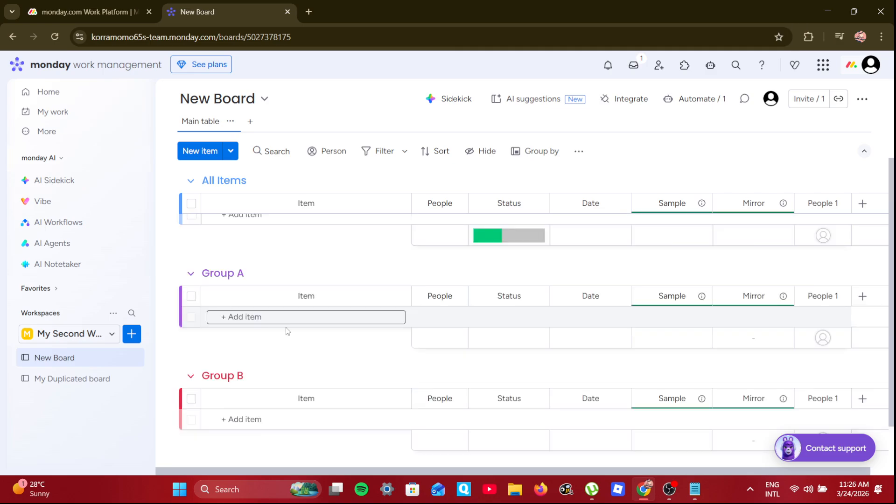
scroll(286, 327, "up", 1)
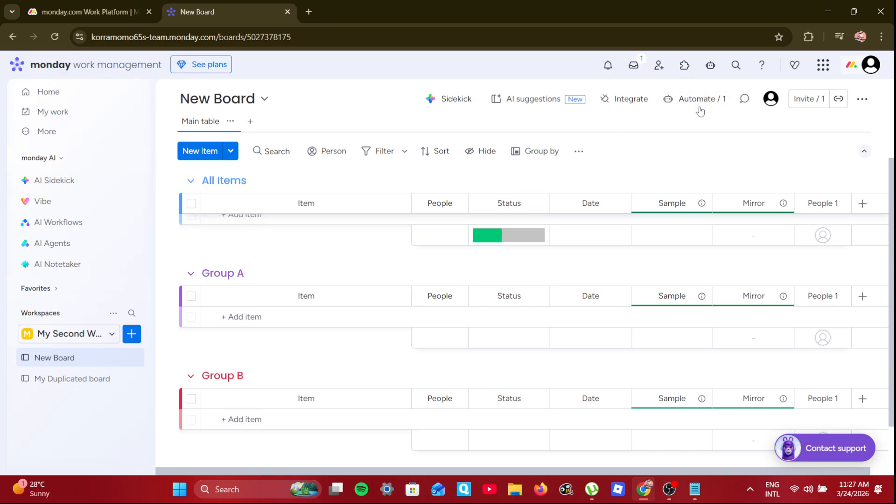
left_click(683, 98)
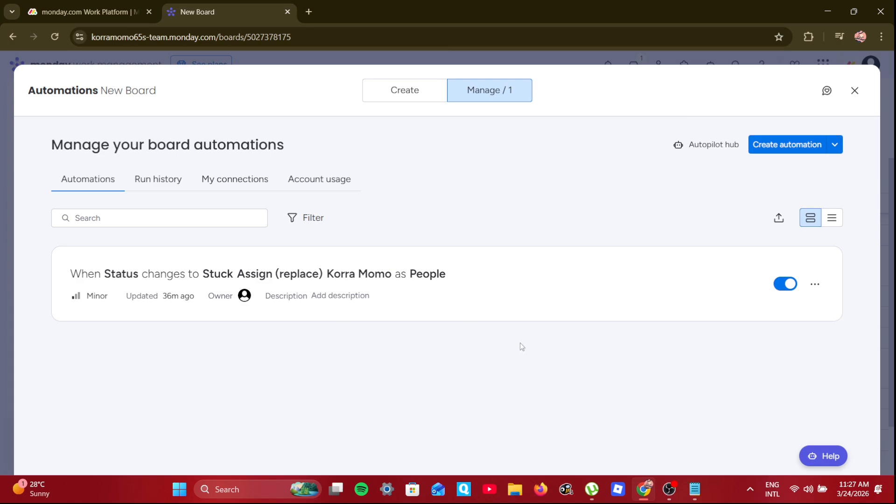
Start a blank custom automation from the Manage tab's Create automation button
left_click(806, 145)
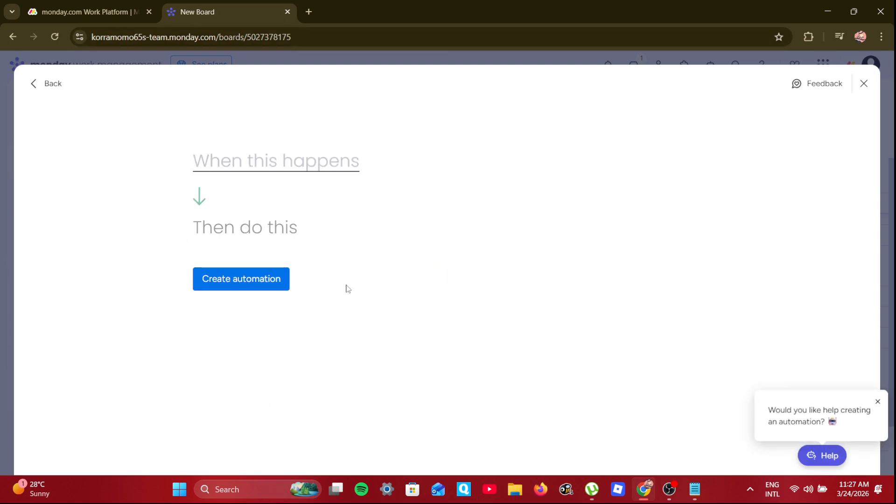
Build and create the rule 'When Status changes to Working on it, move item to Group A'
left_click(278, 169)
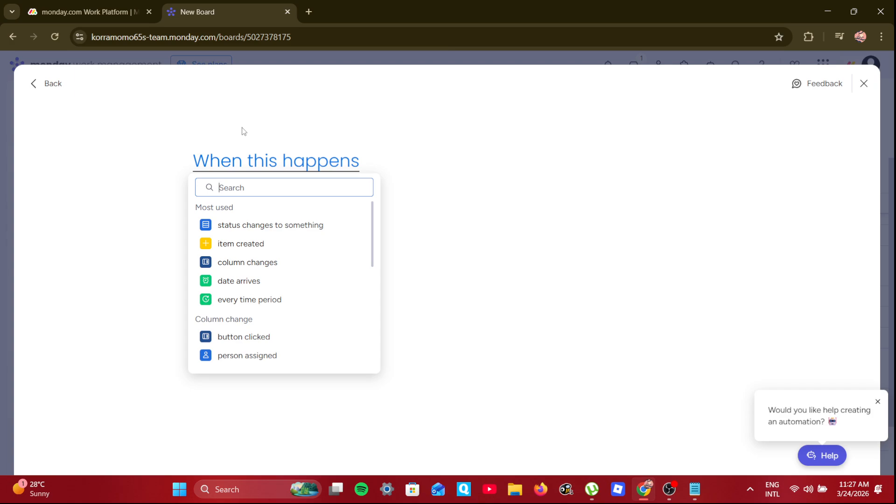
left_click(277, 231)
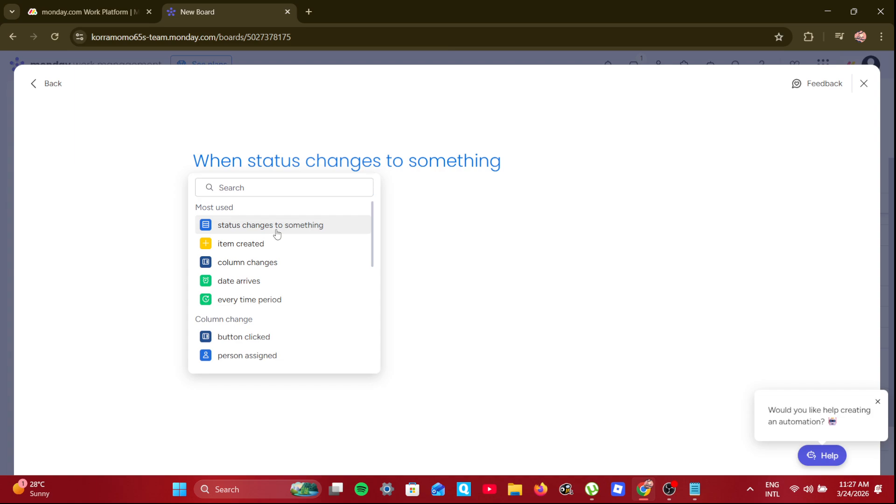
left_click(302, 228)
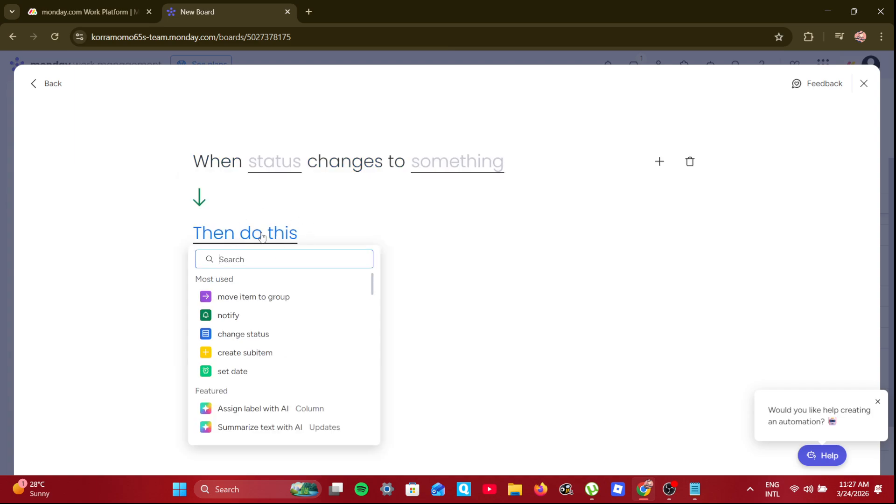
left_click(264, 302)
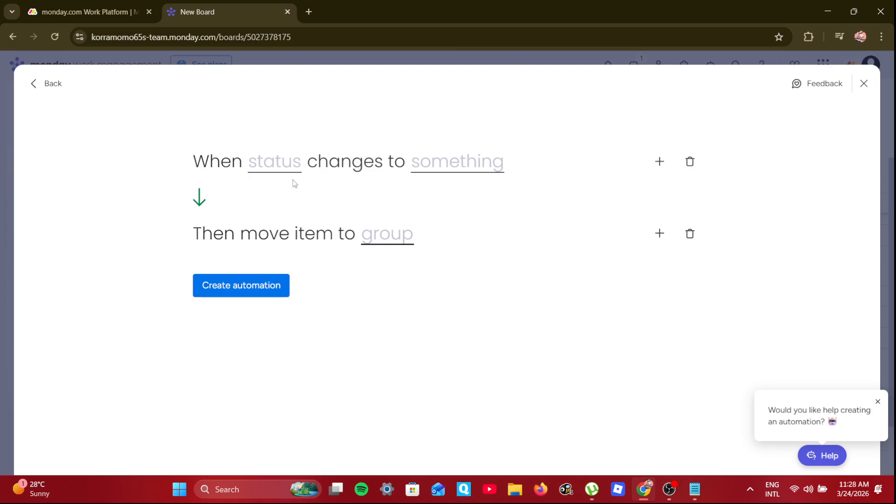
left_click(290, 167)
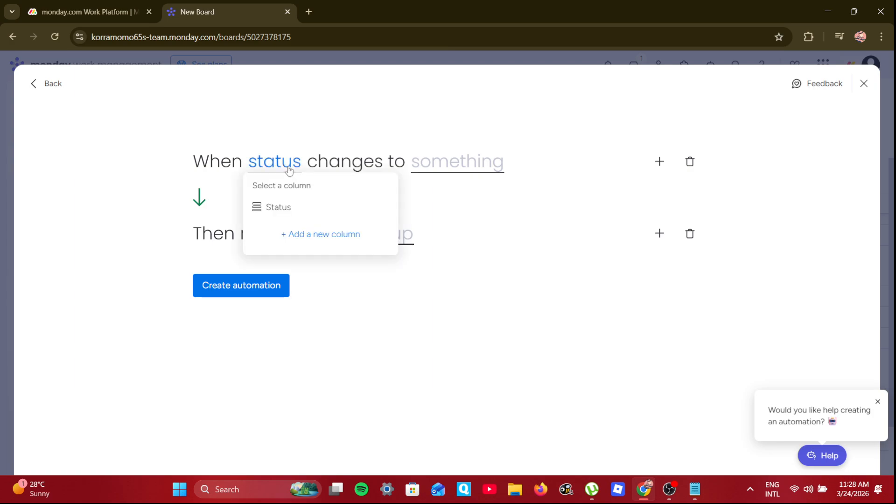
left_click(288, 211)
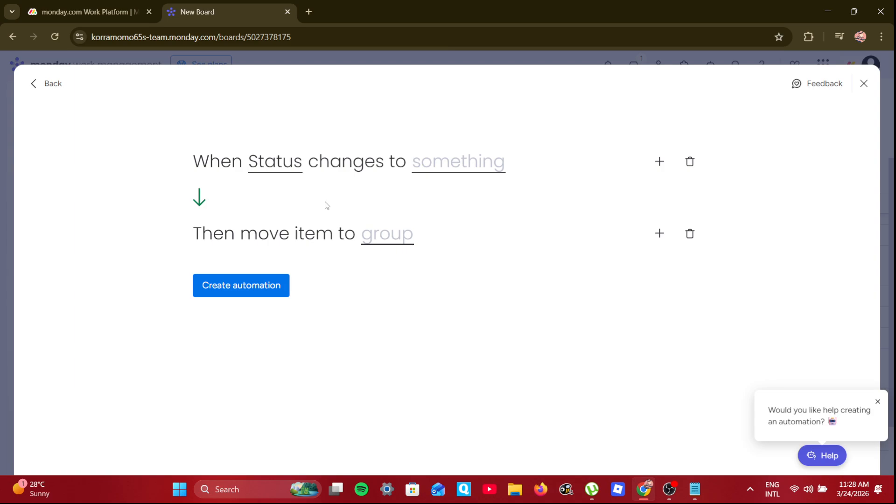
left_click(478, 168)
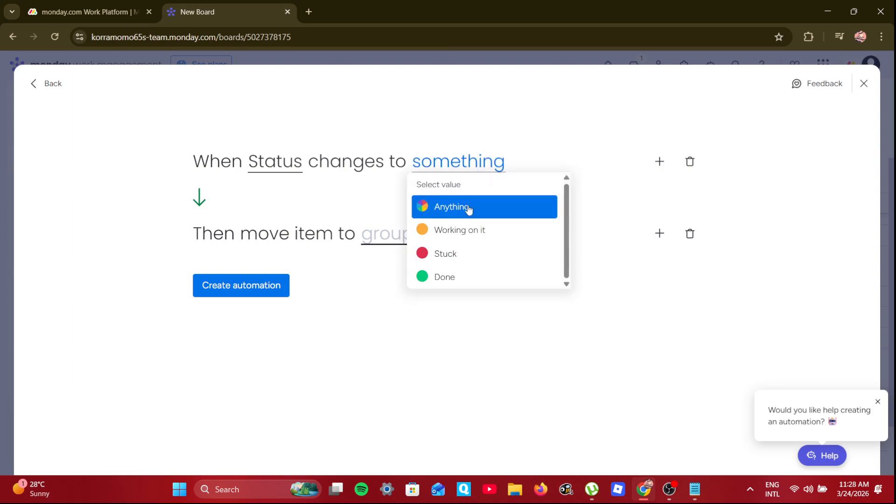
left_click(462, 234)
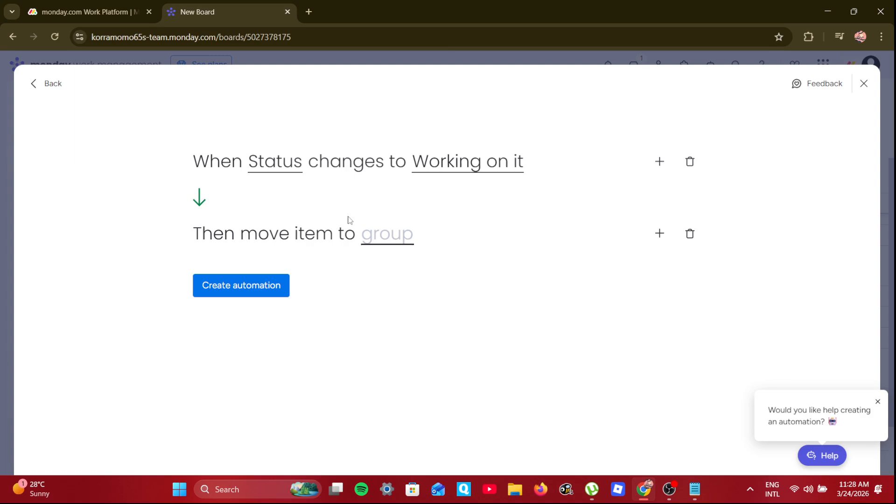
left_click(385, 238)
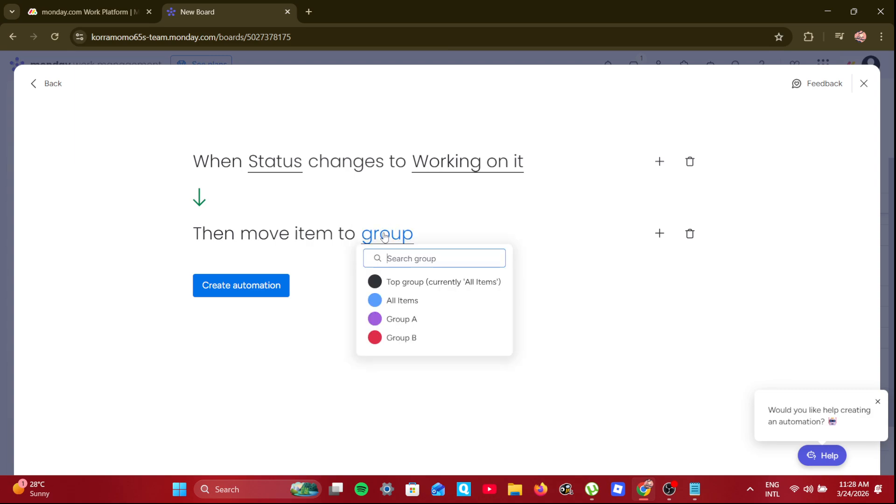
left_click(402, 319)
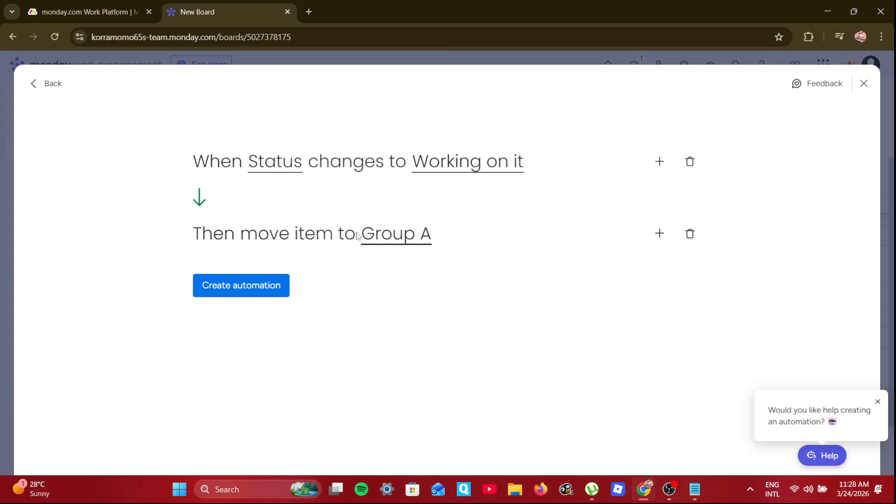
left_click(273, 286)
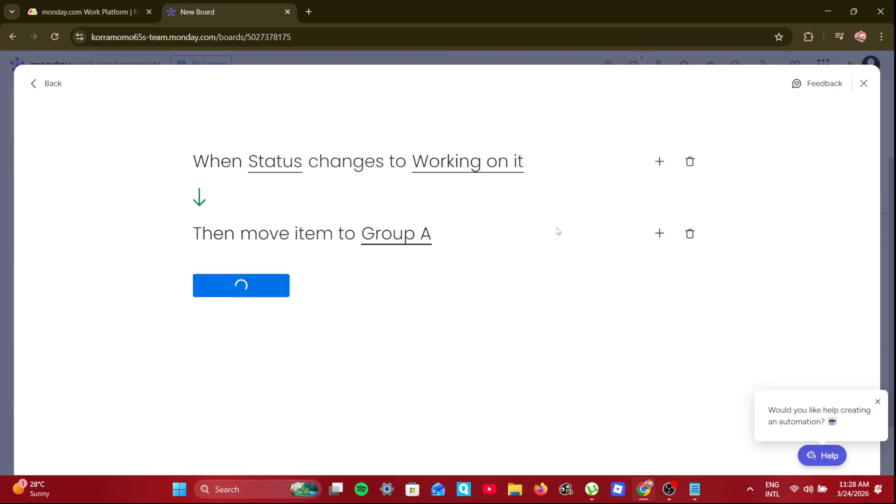
Start another automation triggered when the Status column changes to Done
left_click(769, 151)
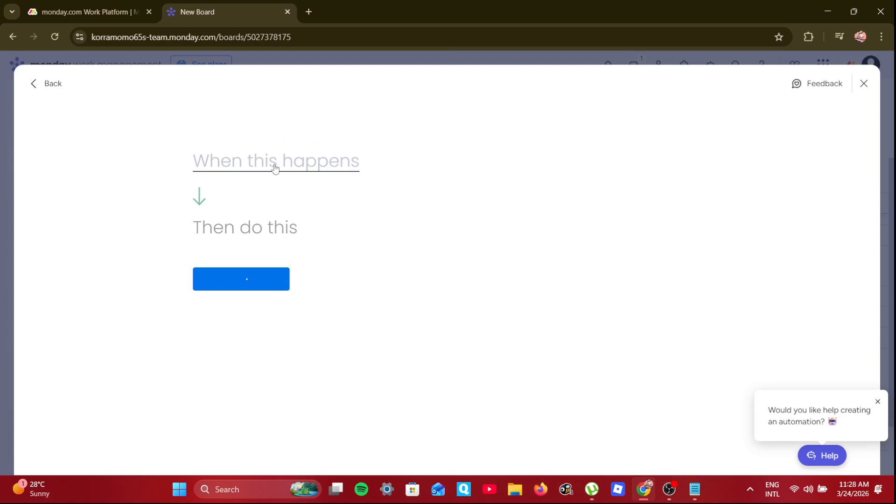
left_click(275, 168)
left_click(267, 228)
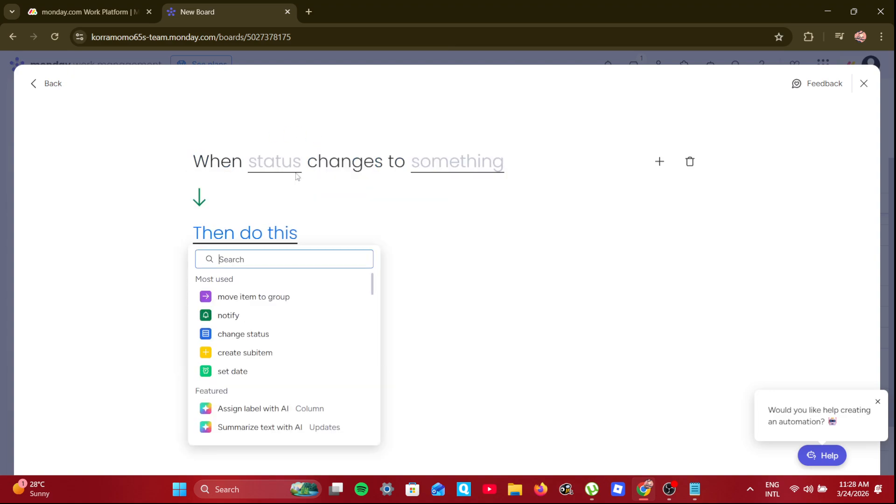
left_click(285, 162)
left_click(328, 211)
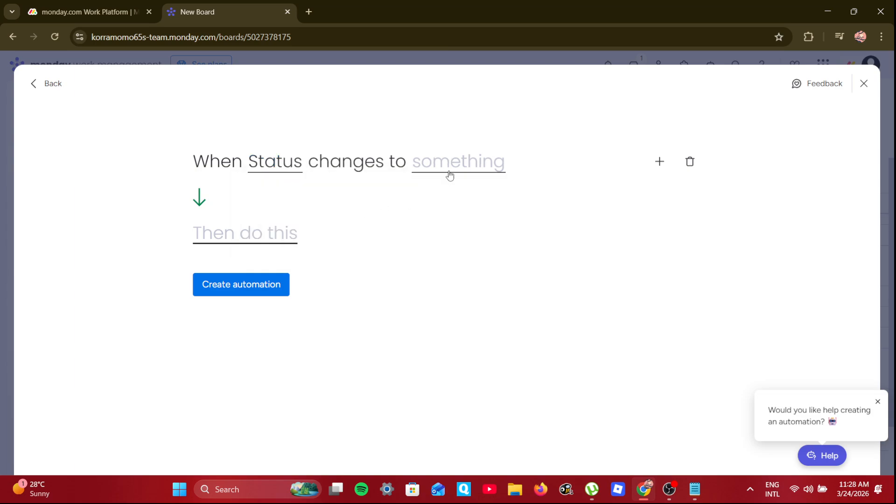
left_click(449, 170)
left_click(457, 273)
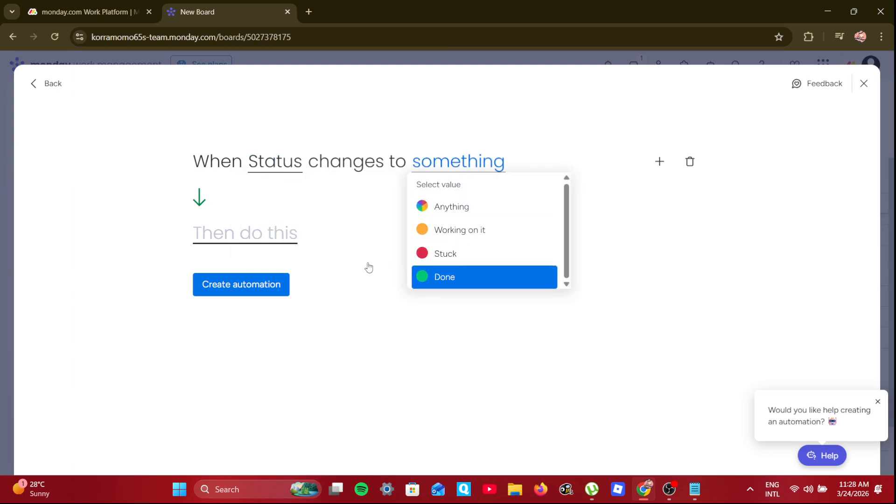
Make the rule move the item to Group B, create it, and close the automations manager
left_click(252, 239)
left_click(253, 297)
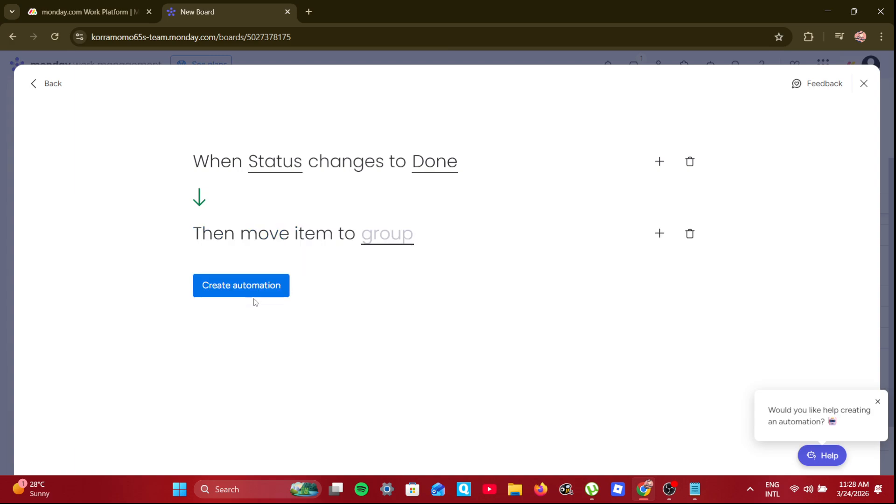
left_click(406, 239)
left_click(401, 337)
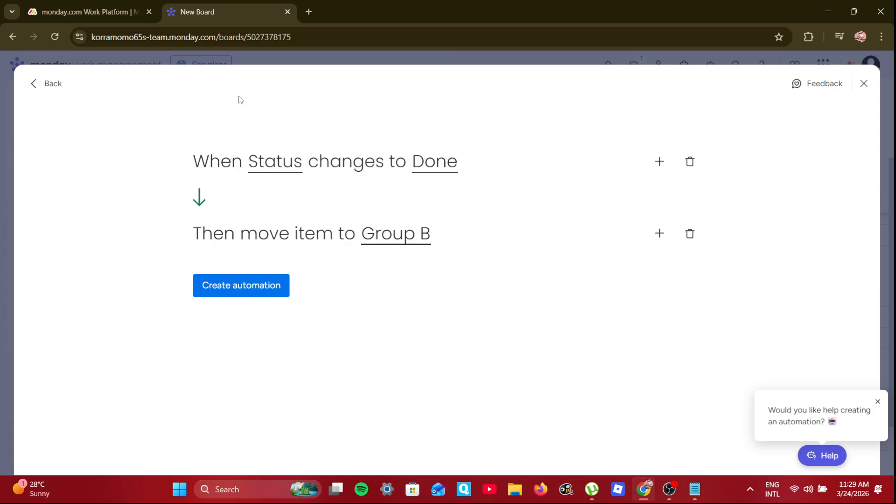
left_click(252, 284)
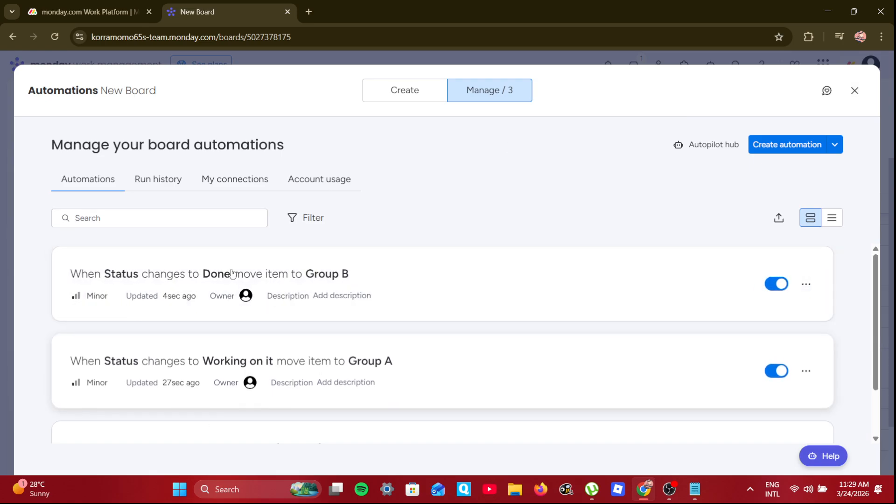
left_click(854, 90)
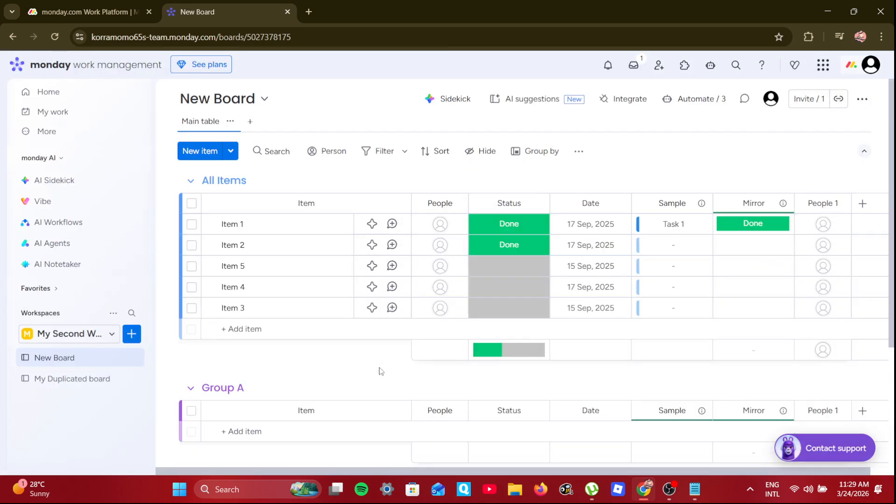
Set Item 2's Status to Working on it and check where it moved
left_click(520, 249)
left_click(510, 282)
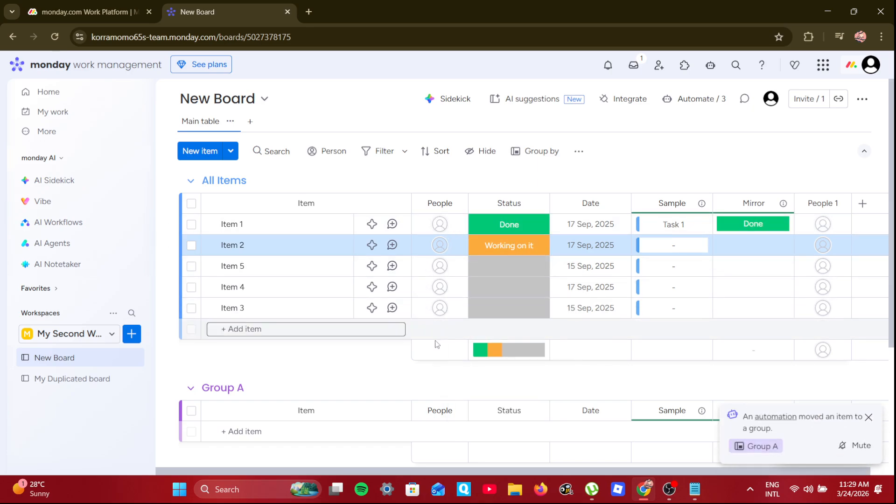
scroll(573, 350, "down", 3)
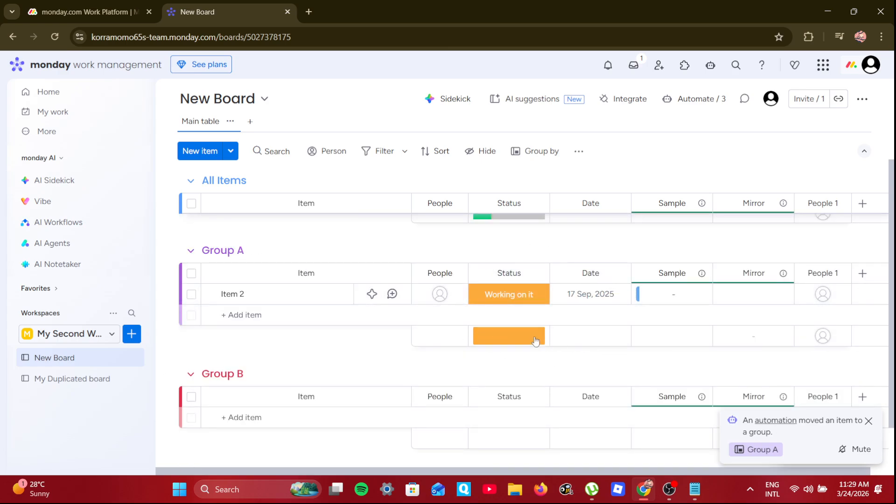
scroll(536, 341, "up", 3)
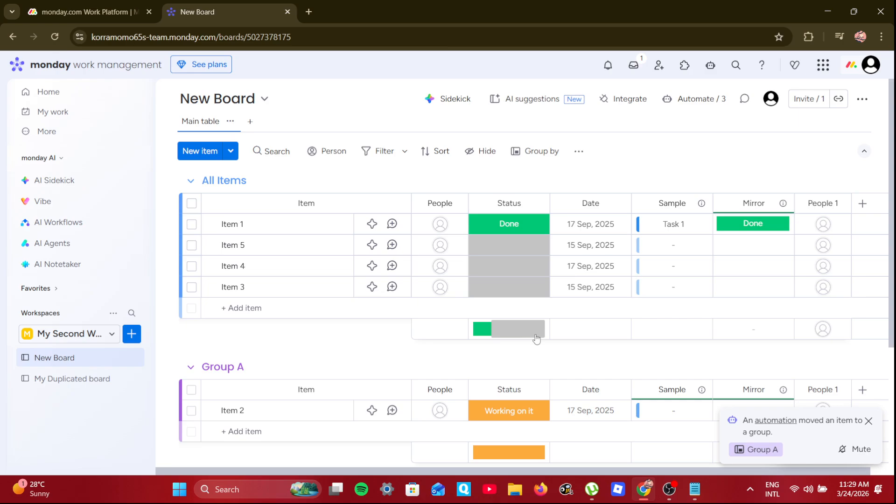
Set Item 5's Status to Done and confirm it landed in Group B
left_click(518, 252)
left_click(513, 332)
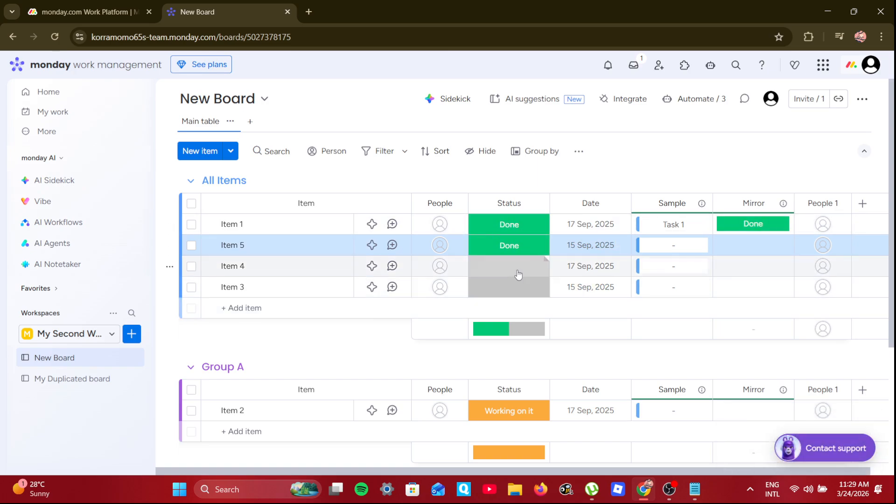
scroll(533, 357, "down", 1)
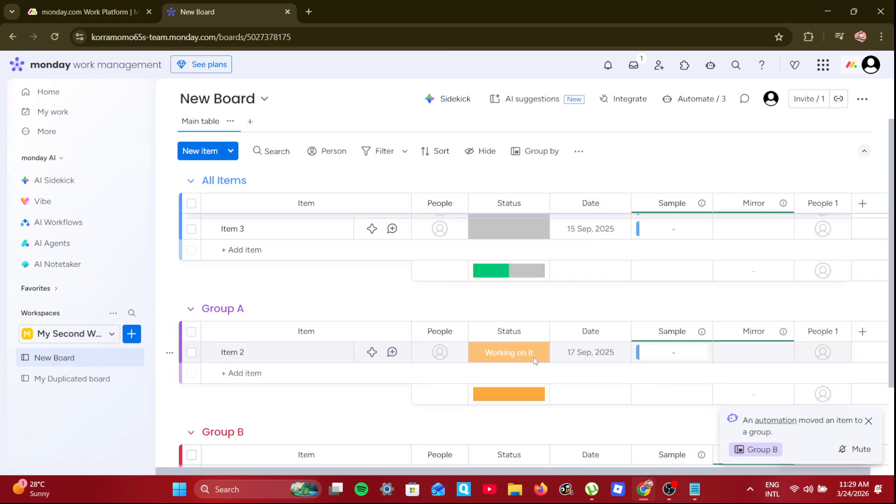
scroll(534, 357, "down", 3)
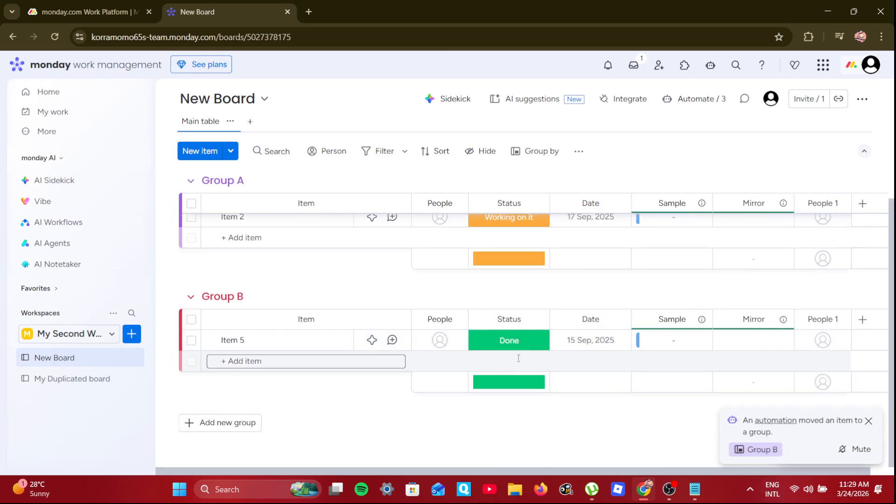